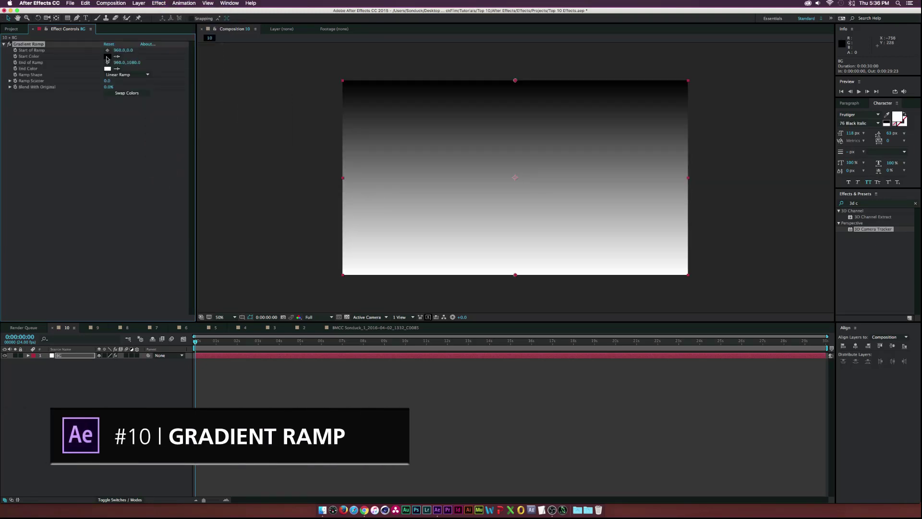
Change the Gradient Ramp start colour to grey and set the ramp shape to Radial Ramp
click(107, 56)
drag(12, 139, 12, 91)
click(172, 58)
click(127, 74)
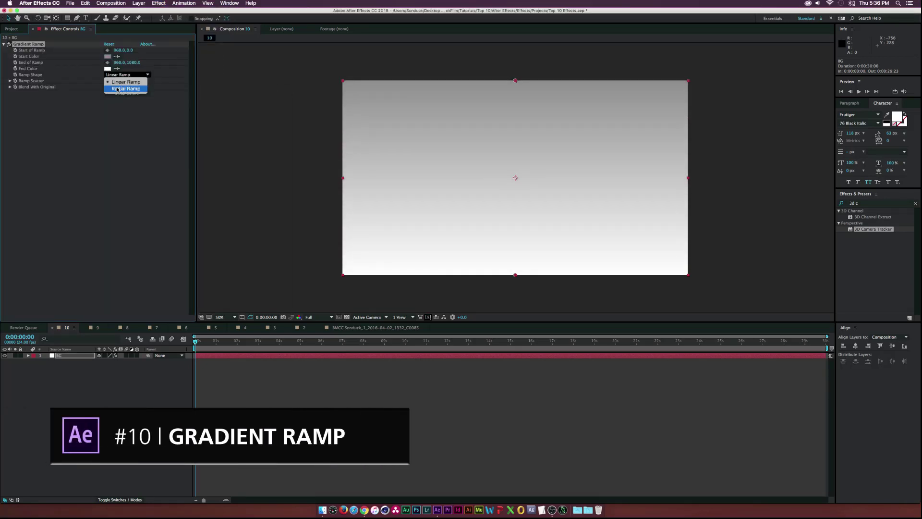
click(117, 89)
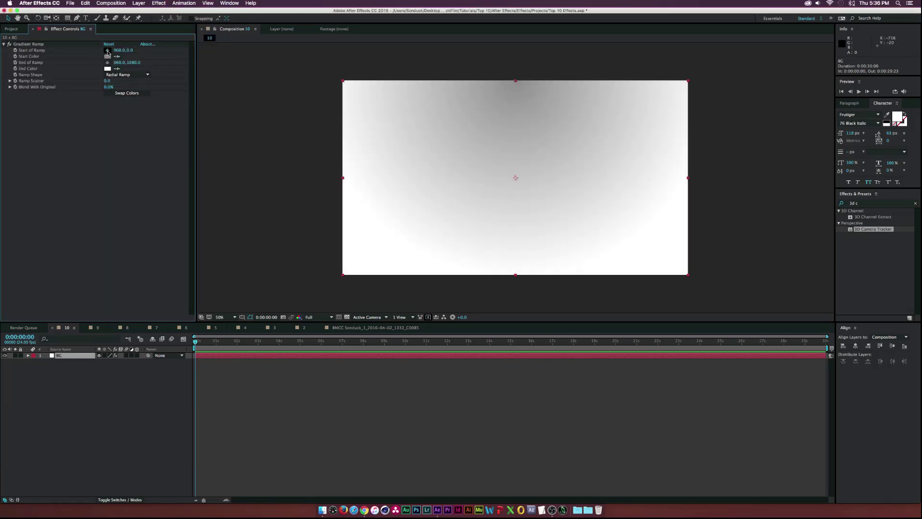
Centre the radial ramp, swap its colours, and make the end colour a lighter grey
click(127, 93)
click(107, 68)
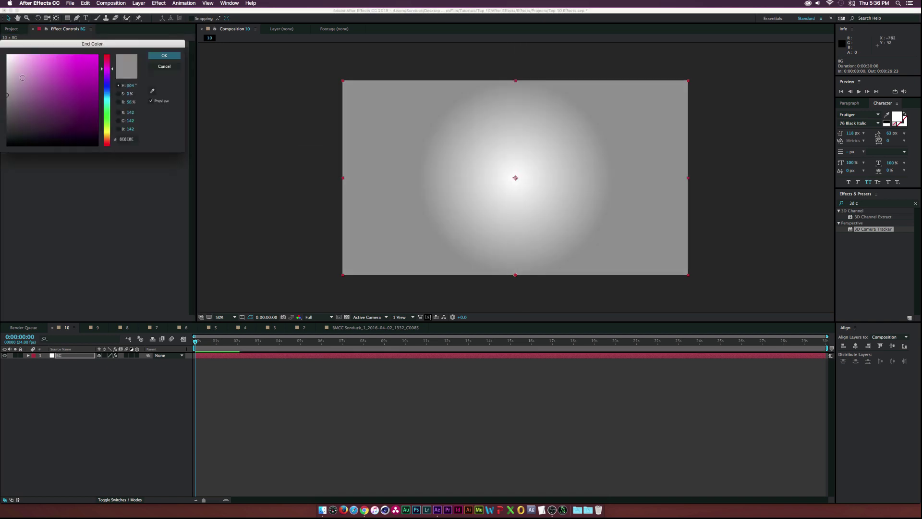
click(8, 77)
click(162, 56)
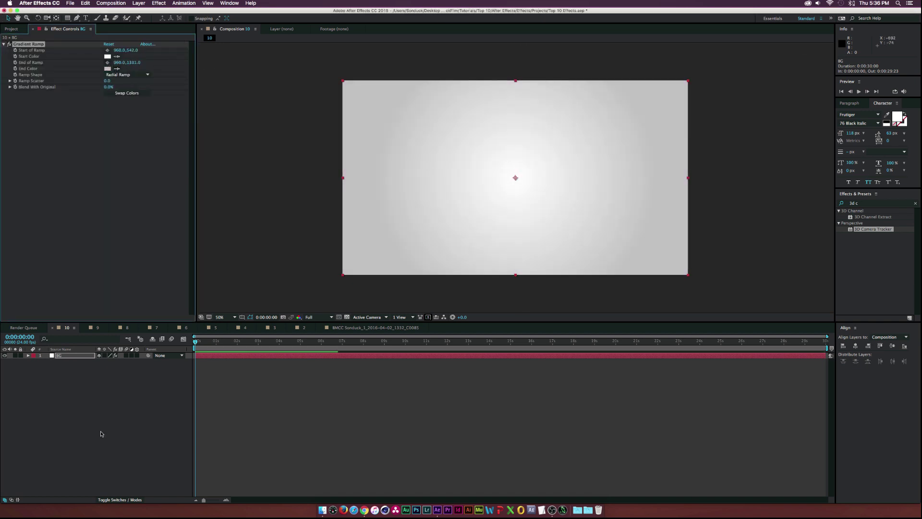
click(93, 411)
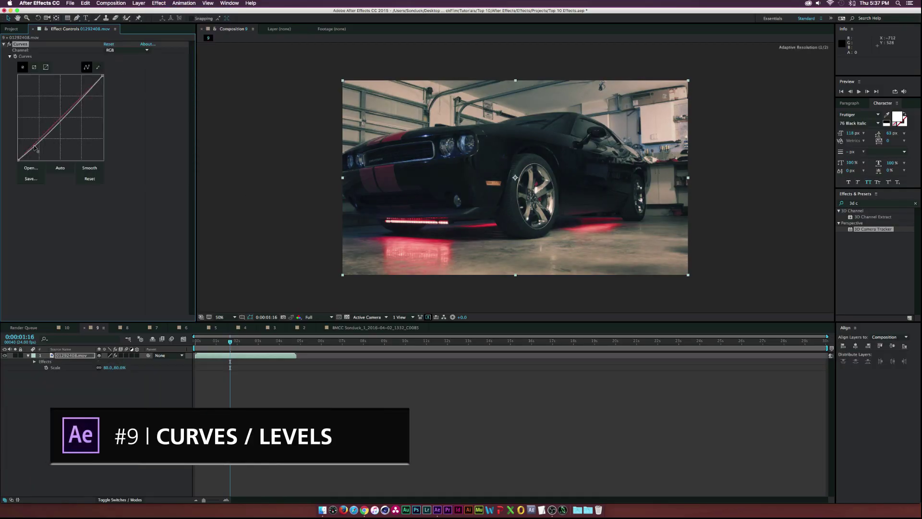
Bend the Green channel curve with a new point, then switch the Curves effect off
click(129, 51)
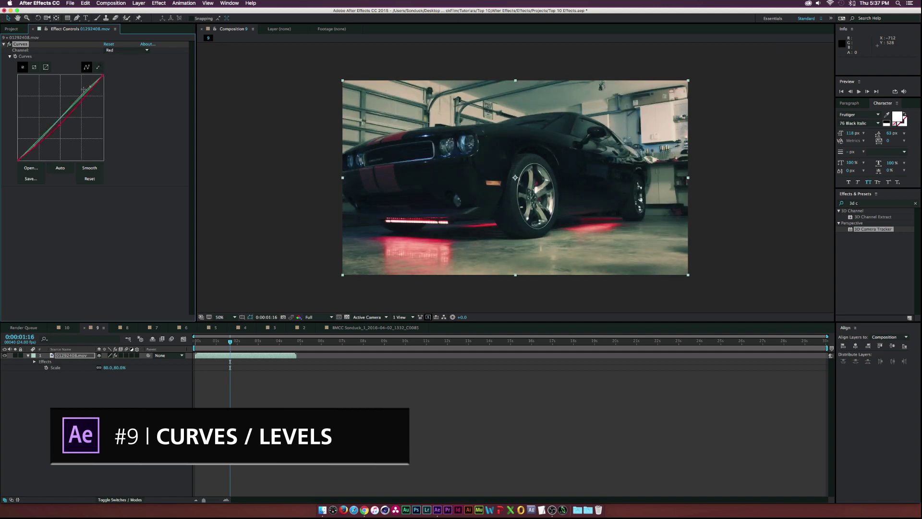
click(130, 51)
click(115, 67)
drag(46, 133, 43, 137)
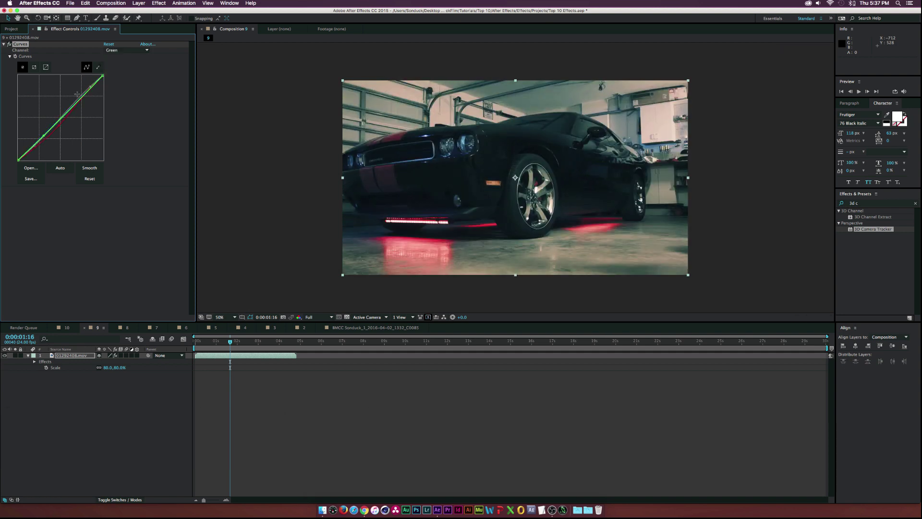
click(4, 44)
click(9, 45)
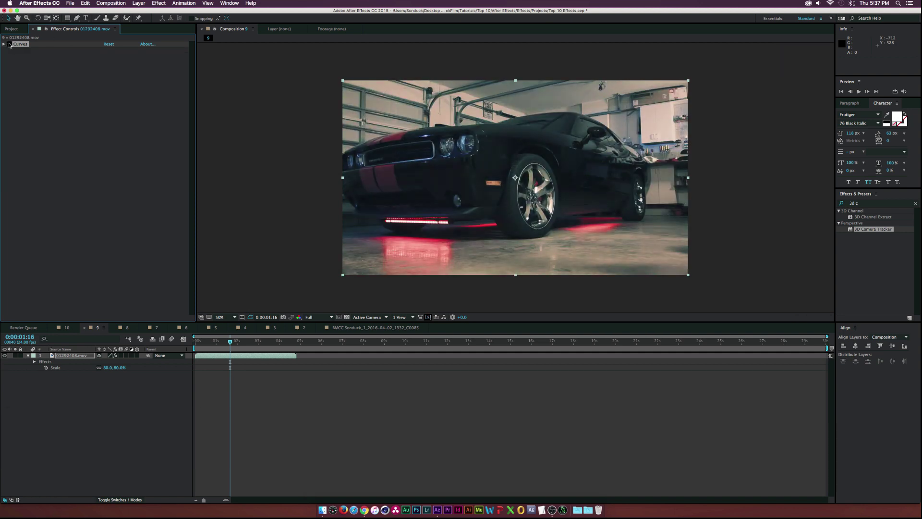
Add Levels, raise Input Black to 5.1 and Red Input Black to about 20, then select Green
click(159, 2)
mouse_move(192, 72)
click(254, 235)
drag(104, 106, 107, 106)
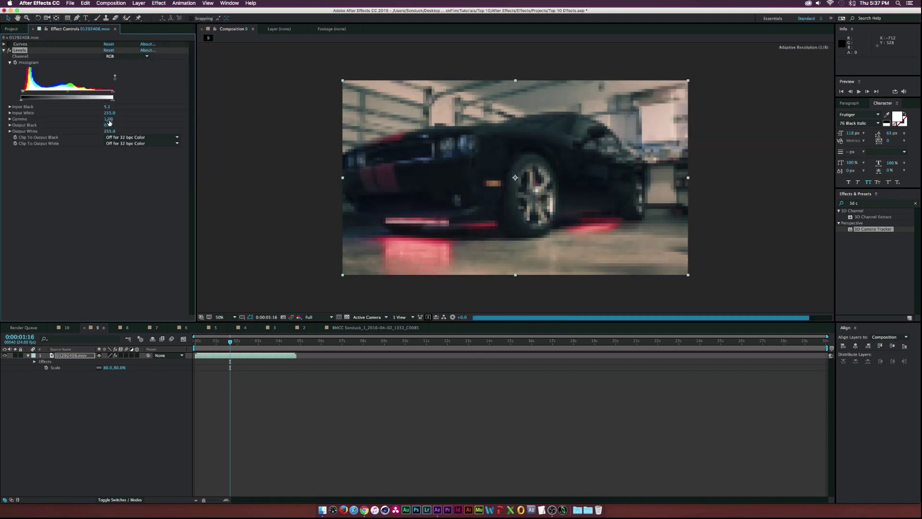
click(126, 56)
click(115, 67)
drag(105, 107, 109, 107)
click(126, 56)
click(115, 63)
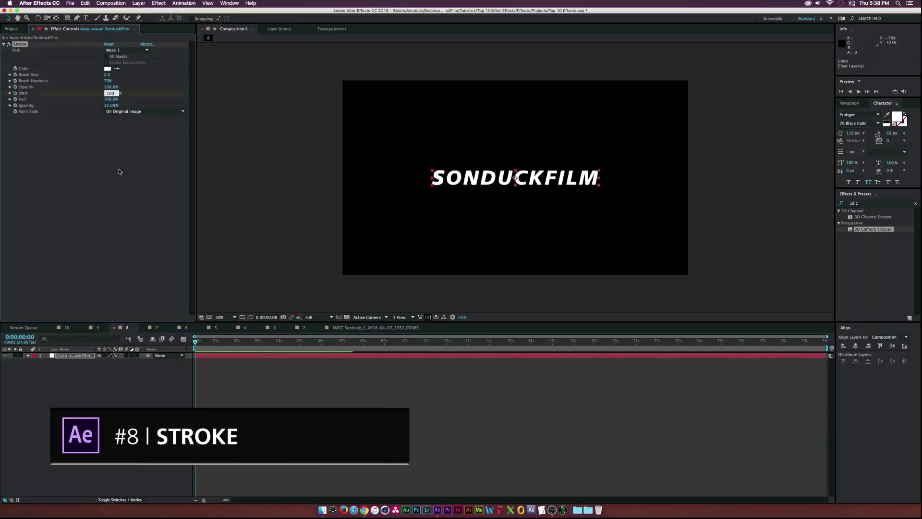
Enable All Masks, turn off Stroke Sequentially, set Paint Style to On Transparent, and preview the stroke
click(107, 63)
click(107, 62)
click(206, 342)
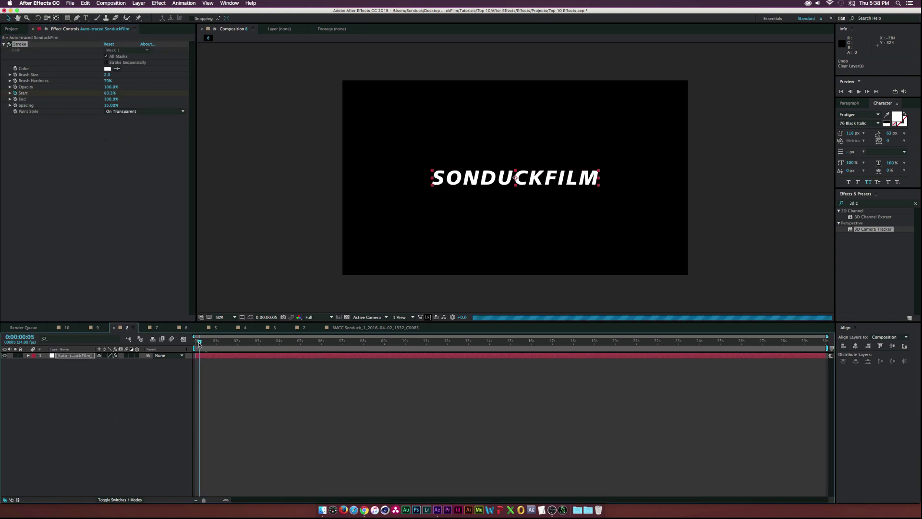
drag(202, 342, 219, 342)
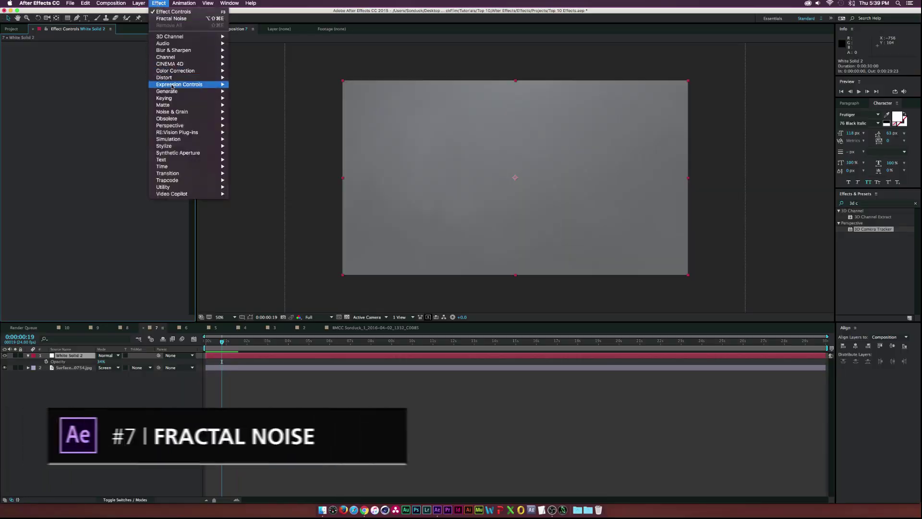
Apply Fractal Noise to the white solid, shift its turbulence offset right, and set Complexity 6.9
mouse_move(192, 111)
click(251, 126)
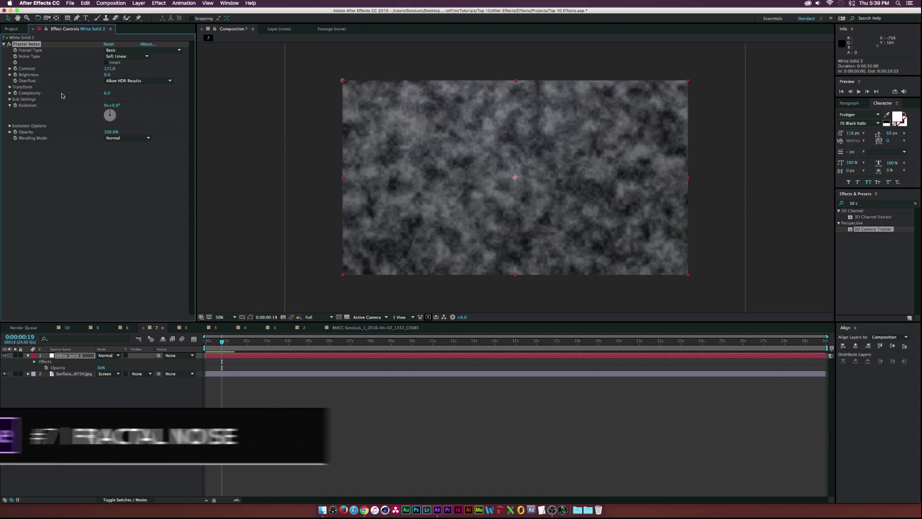
click(10, 87)
click(15, 105)
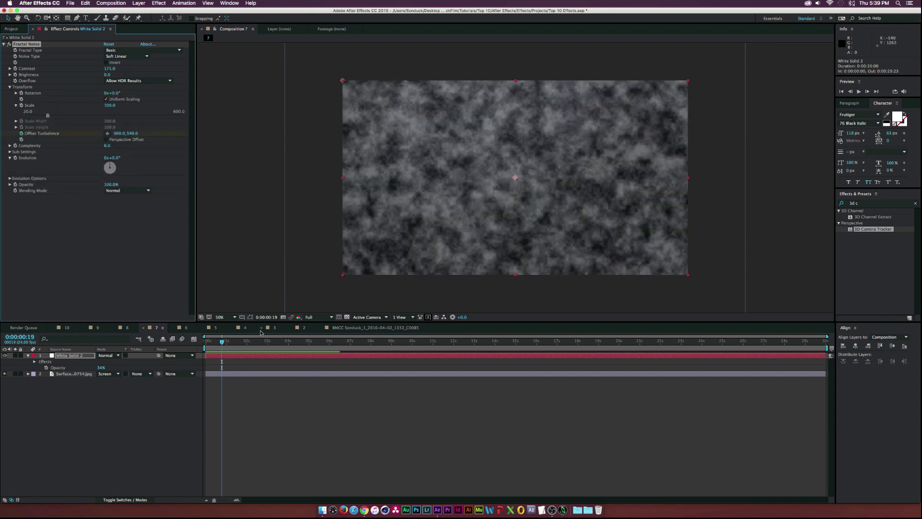
drag(115, 136, 230, 137)
drag(106, 145, 111, 145)
Set the noise layer's blend mode to Screen, then change it to Soft Light
click(121, 192)
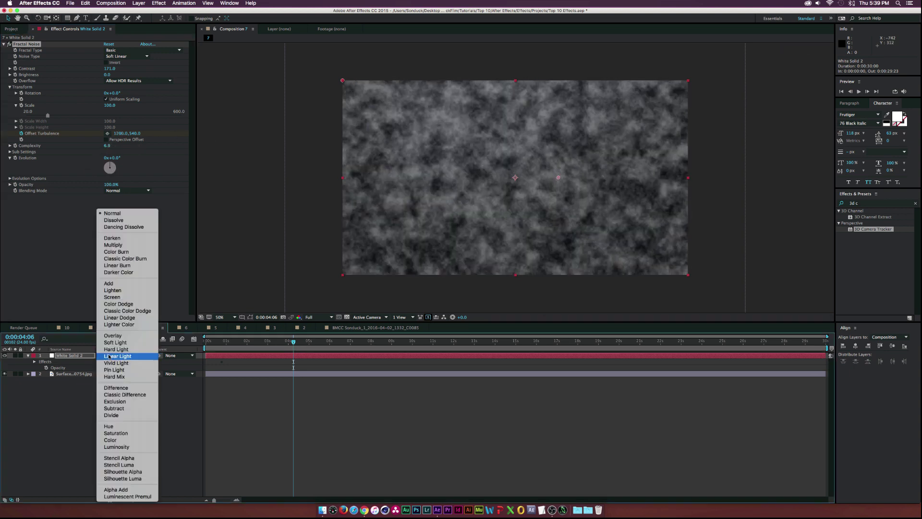
click(112, 297)
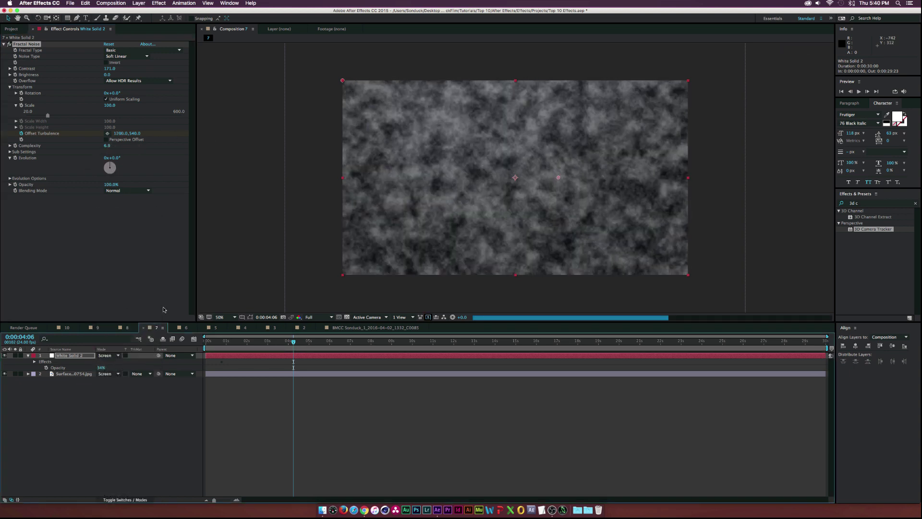
click(118, 356)
click(112, 343)
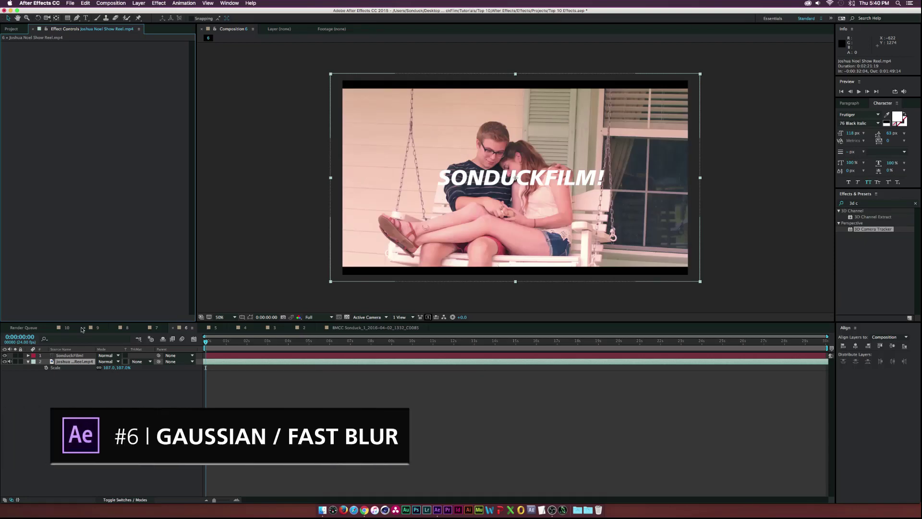
Apply Gaussian Blur with a high Blurriness to the porch-swing footage, then add Fast Blur below it
click(159, 2)
mouse_move(176, 57)
key(Escape)
click(159, 3)
click(252, 125)
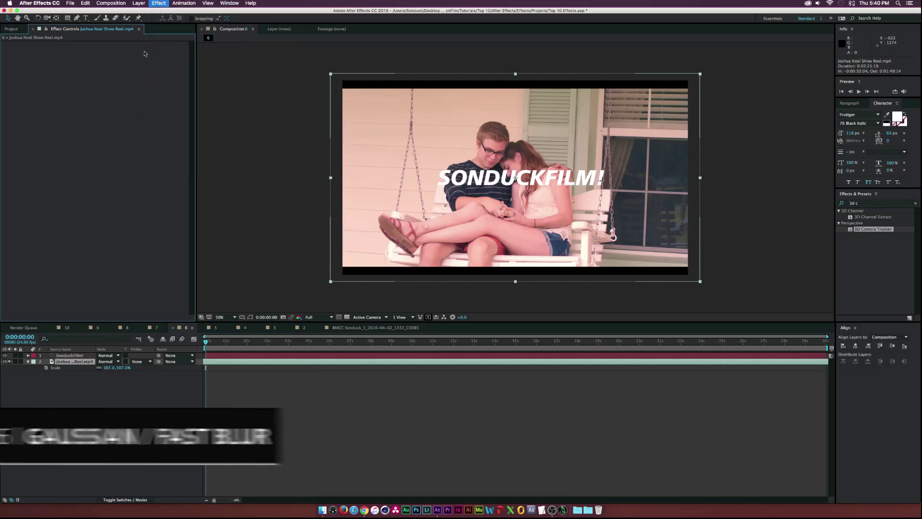
drag(435, 64, 128, 50)
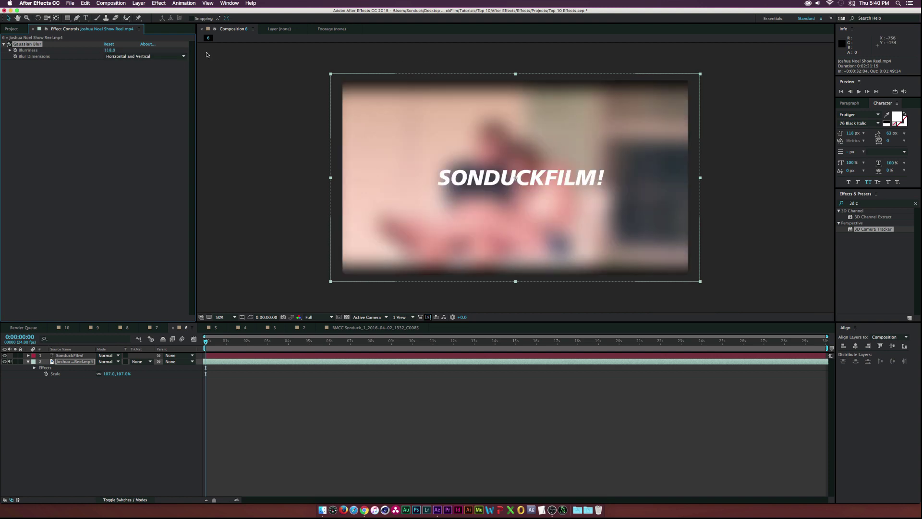
click(157, 3)
click(269, 122)
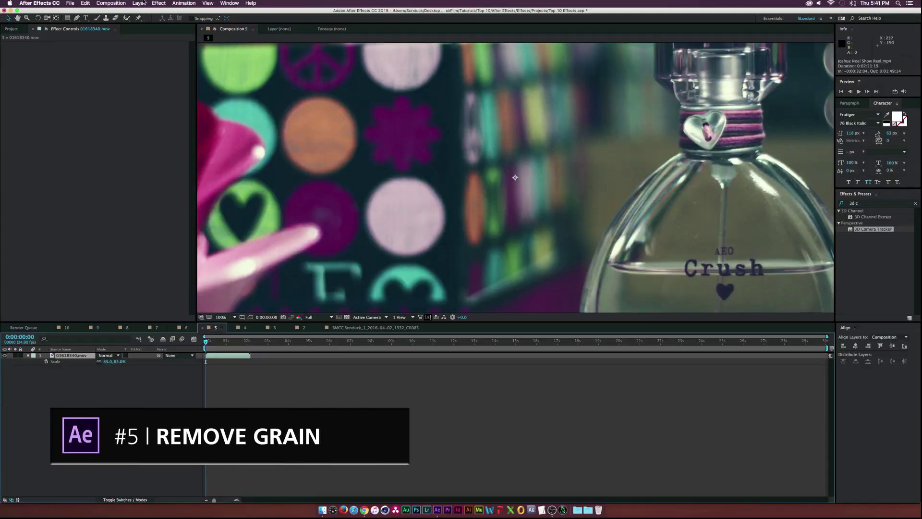
Add Remove Grain to the perfume-bottle clip and set its Viewing Mode to Final Output
click(158, 2)
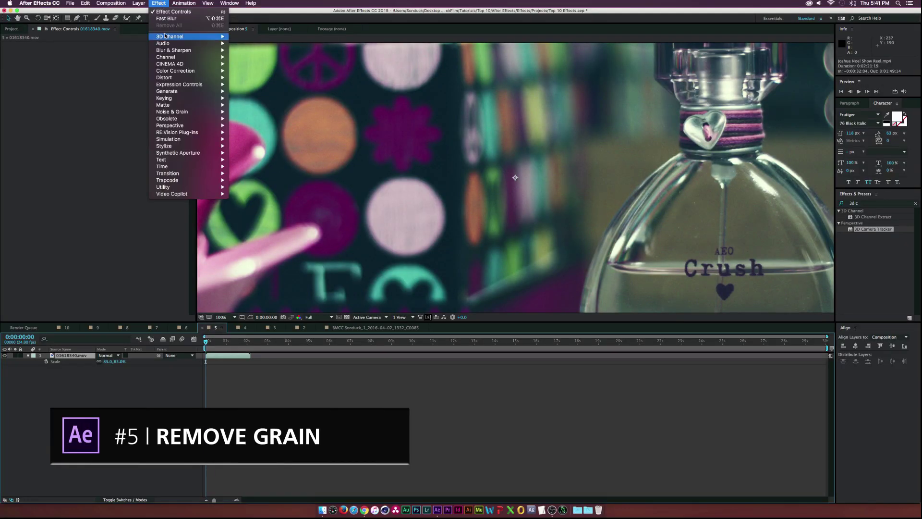
mouse_move(198, 114)
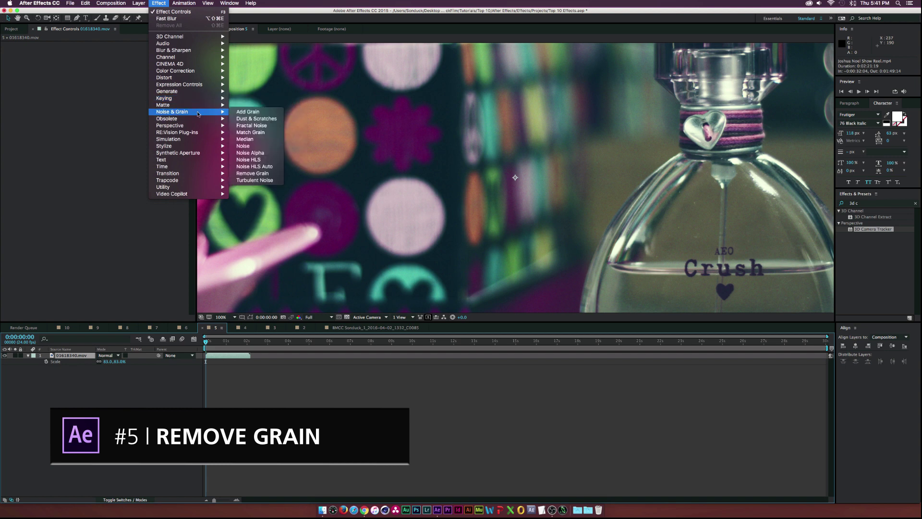
click(263, 173)
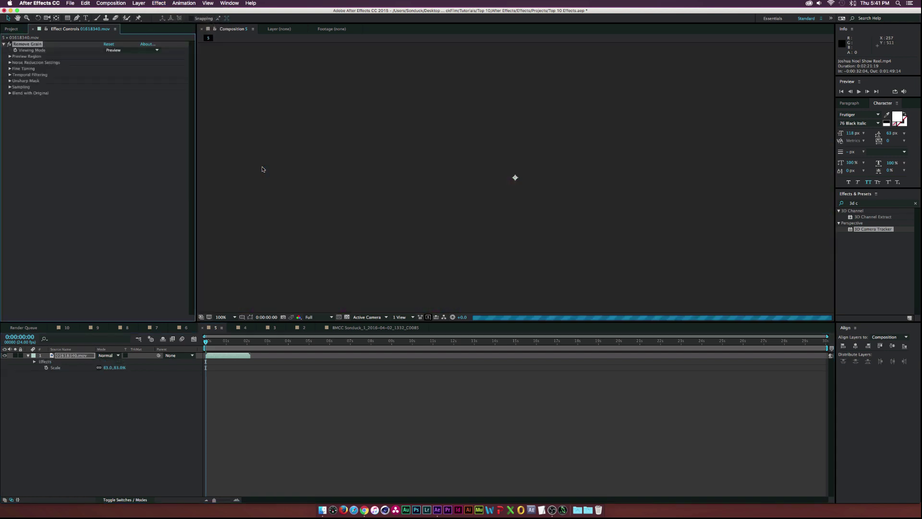
key(comma)
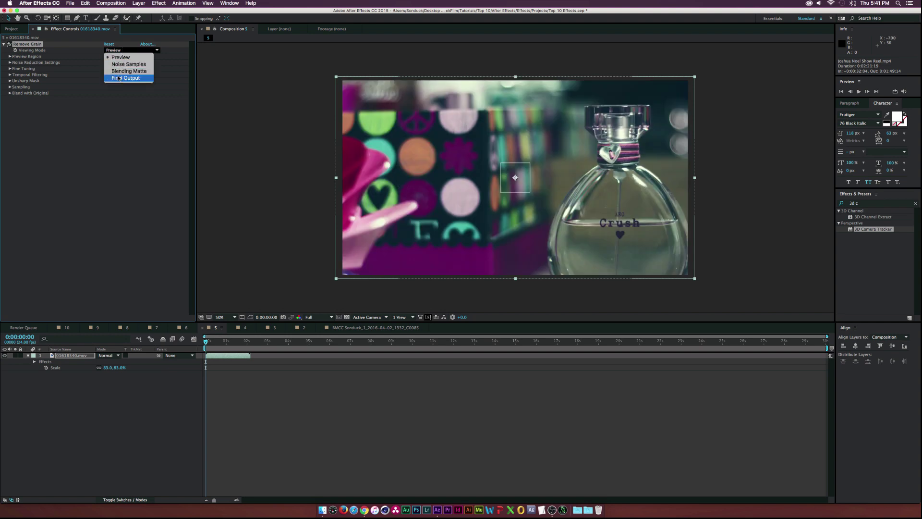
click(118, 78)
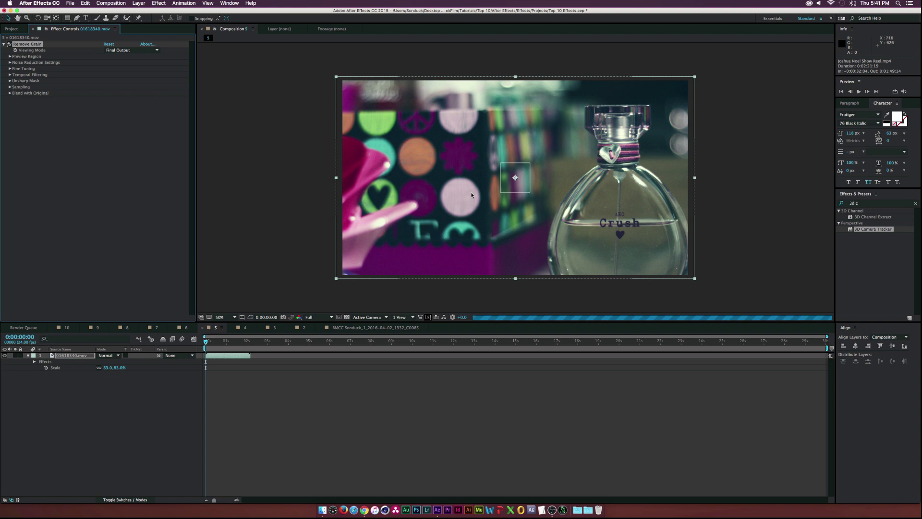
key(period)
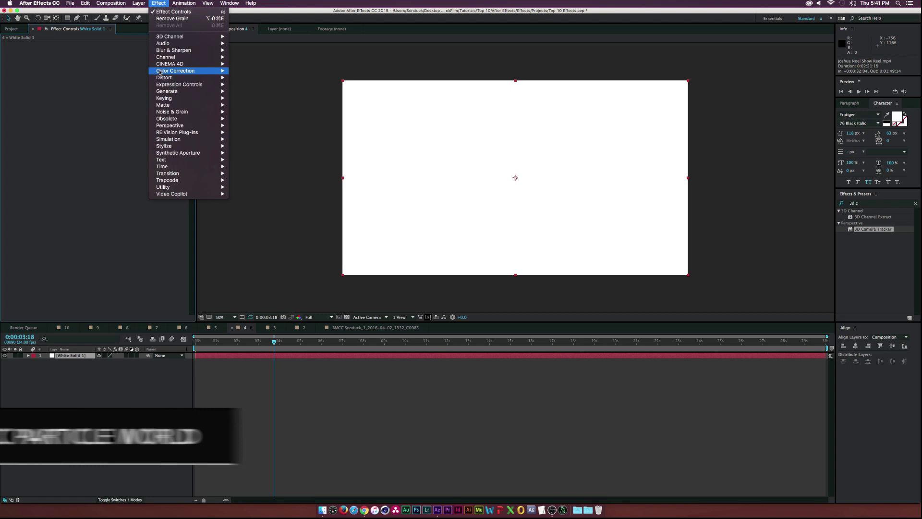
Add CC Particle World to the white solid and widen the Producer Radius X and Y
mouse_move(187, 127)
click(262, 193)
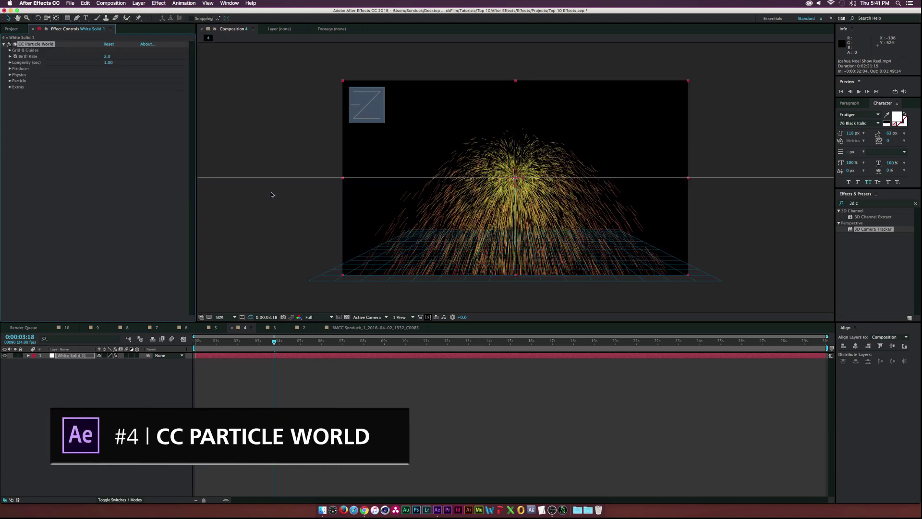
click(9, 69)
drag(110, 93, 157, 105)
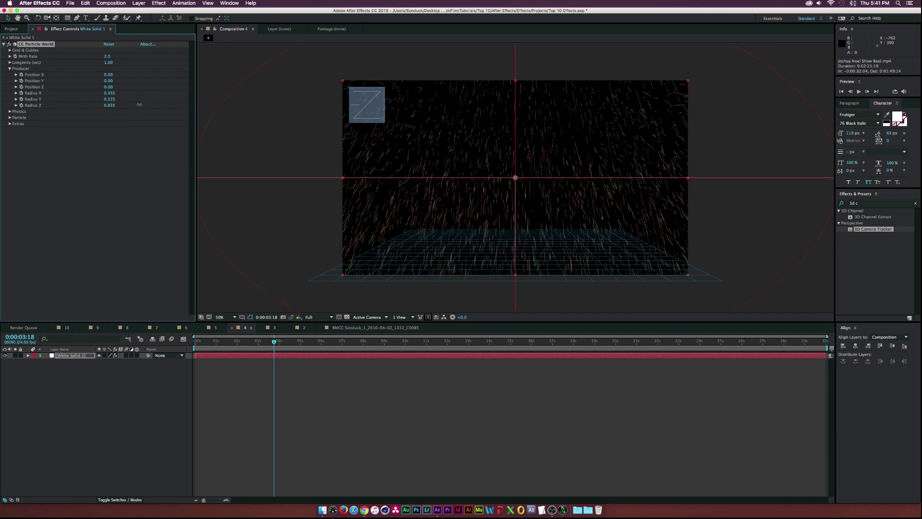
Set the producer Position Z to 0.23 and change Particle Type to Faded Sphere
click(9, 117)
click(108, 191)
click(159, 57)
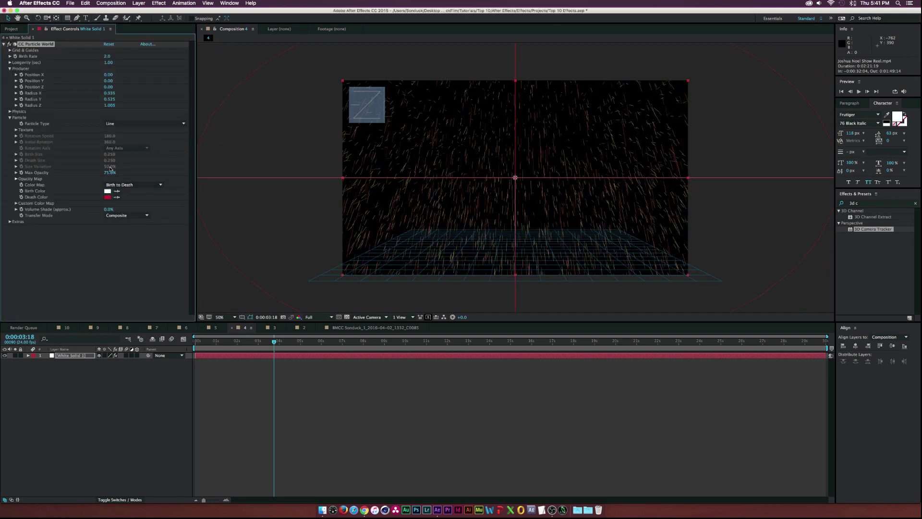
drag(110, 87, 118, 88)
click(110, 124)
click(120, 169)
click(124, 123)
click(131, 155)
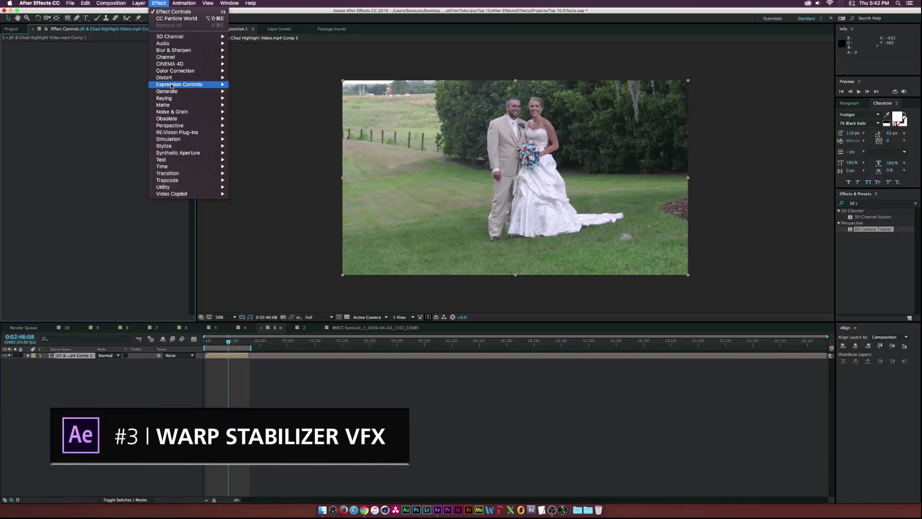
Apply Distort > Warp Stabilizer VFX to the wedding clip layer
mouse_move(202, 77)
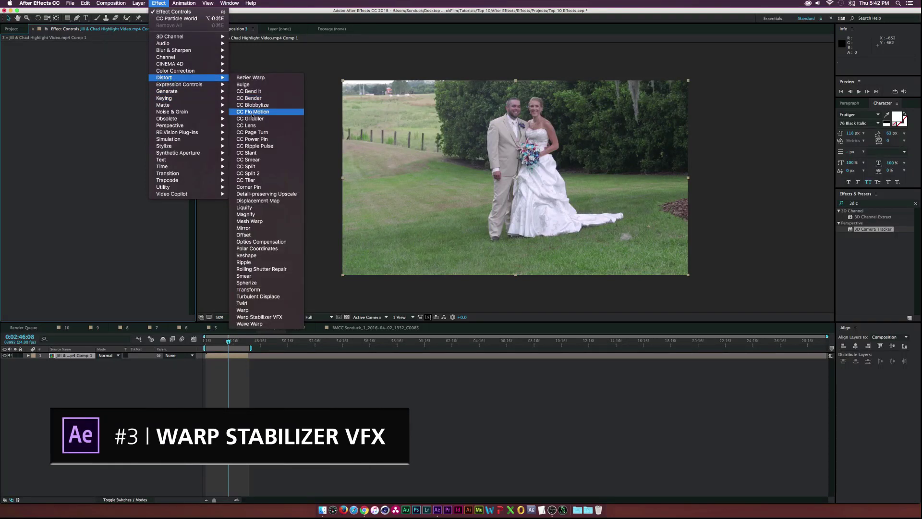
click(266, 317)
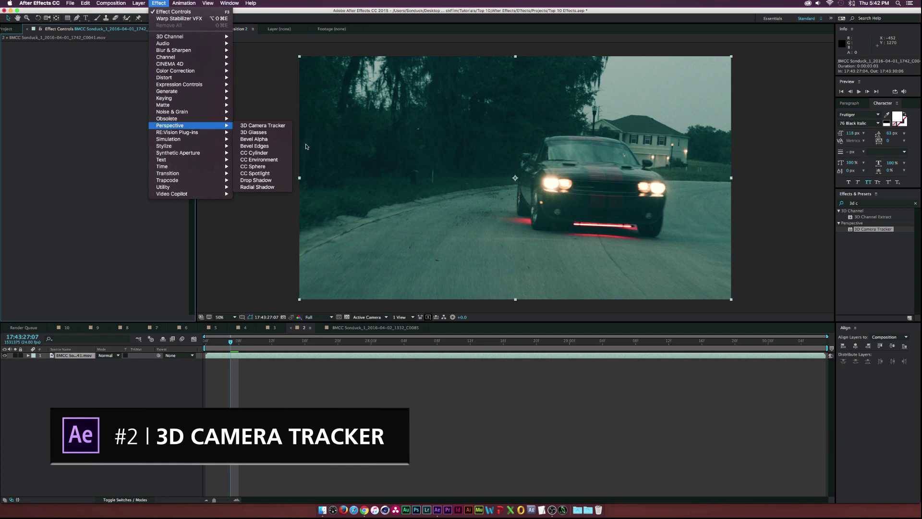
Apply 3D Camera Tracker to the car footage and create a text layer from a track point
click(271, 126)
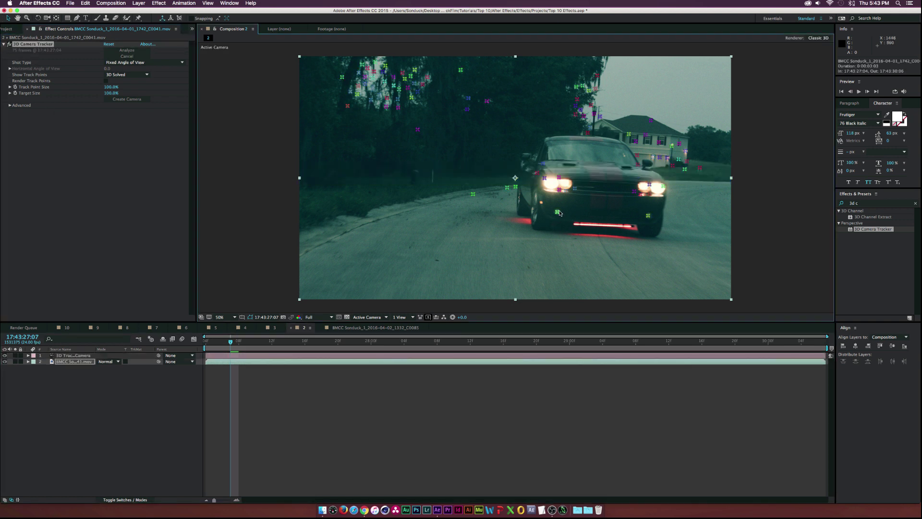
right_click(558, 213)
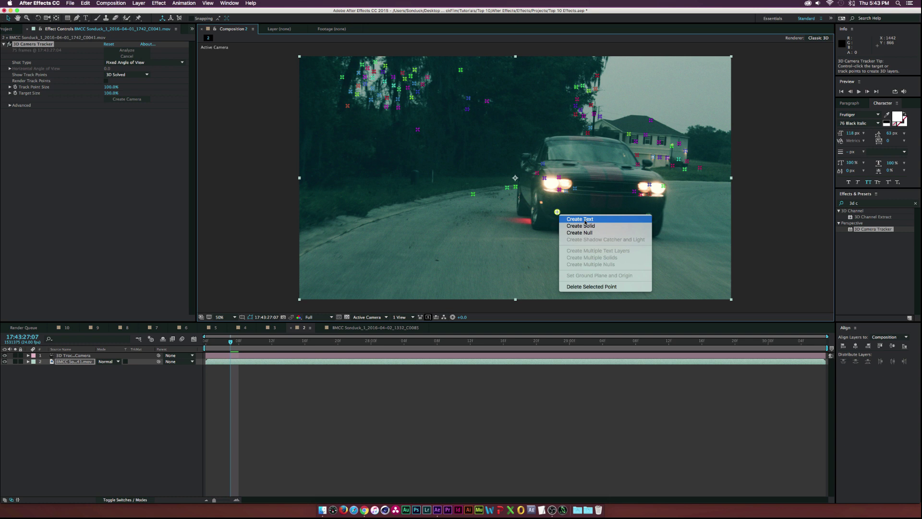
click(585, 222)
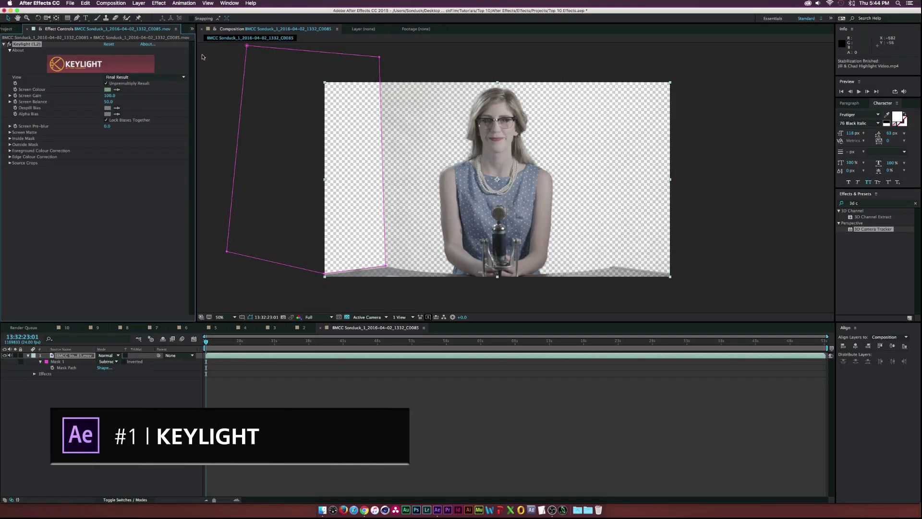
Sample the green Screen Colour, view the Screen Matte, and set Clip Black 31 and Clip White 63
click(120, 77)
click(127, 111)
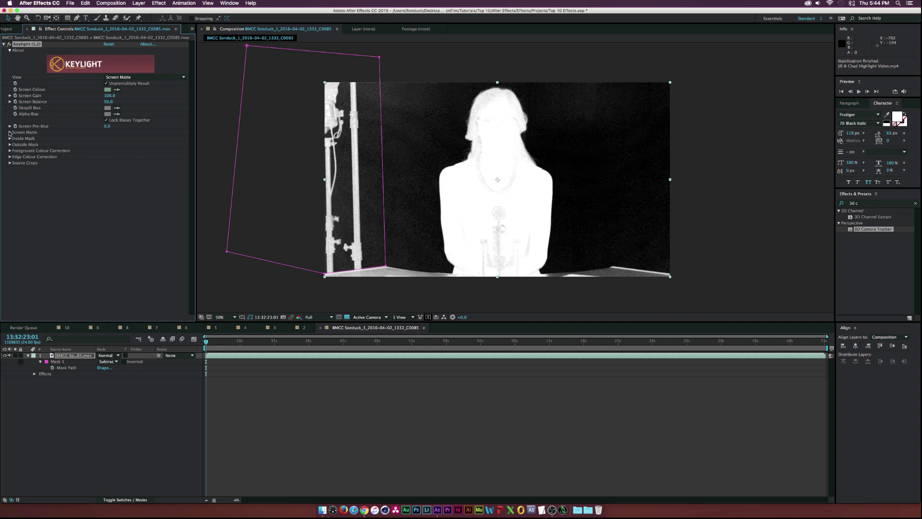
click(10, 132)
mouse_move(107, 139)
mouse_down()
mouse_move(121, 138)
mouse_move(90, 144)
mouse_up()
Set Screen Pre-blur to 0.5 and switch the View back to Final Result
click(107, 126)
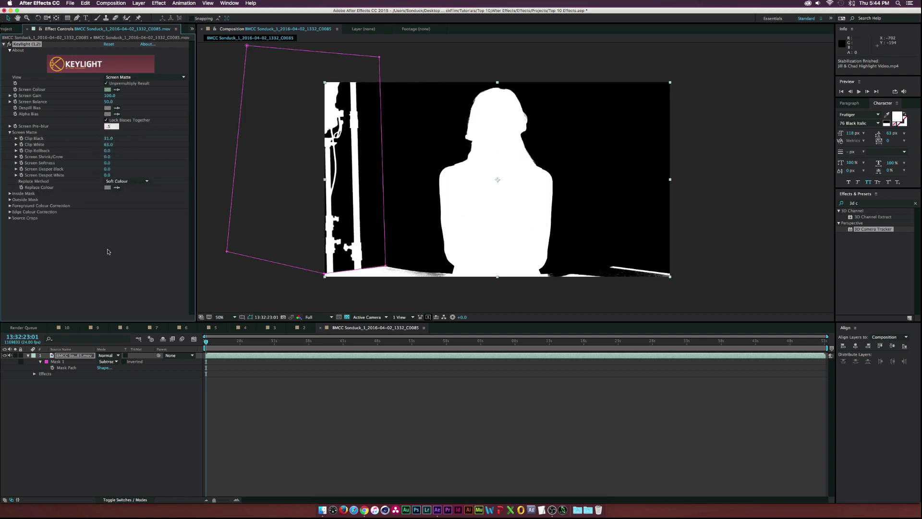
text(.5)
key(Return)
click(144, 77)
click(120, 152)
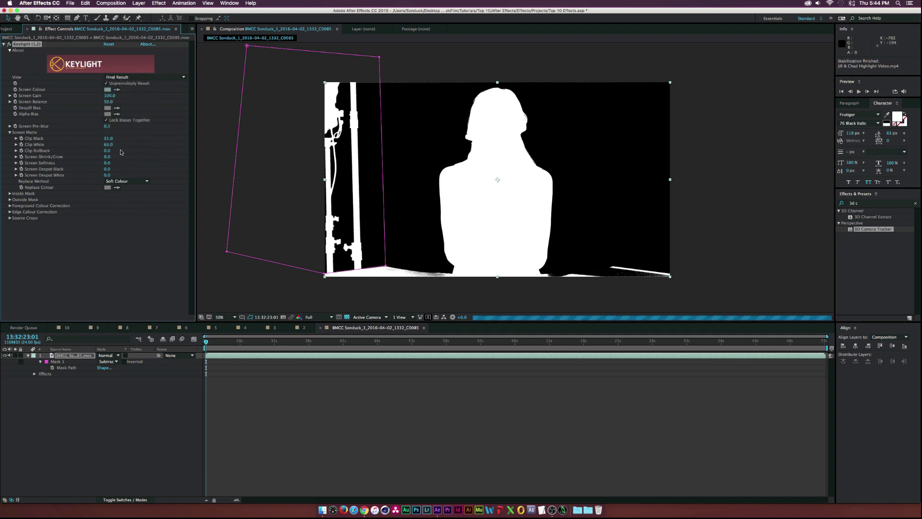